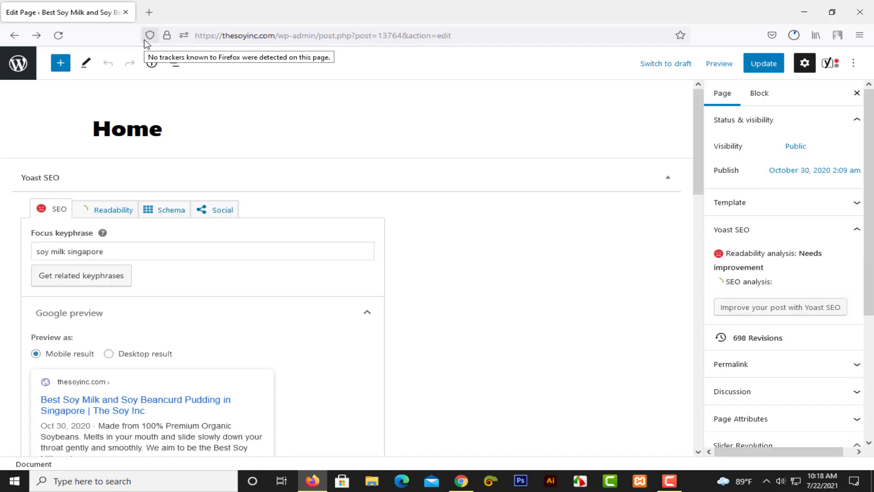
- Leave the Home page editor for the site dashboard and look through the installed plugins list
{"action": "left_click", "coordinate": [17, 36]}
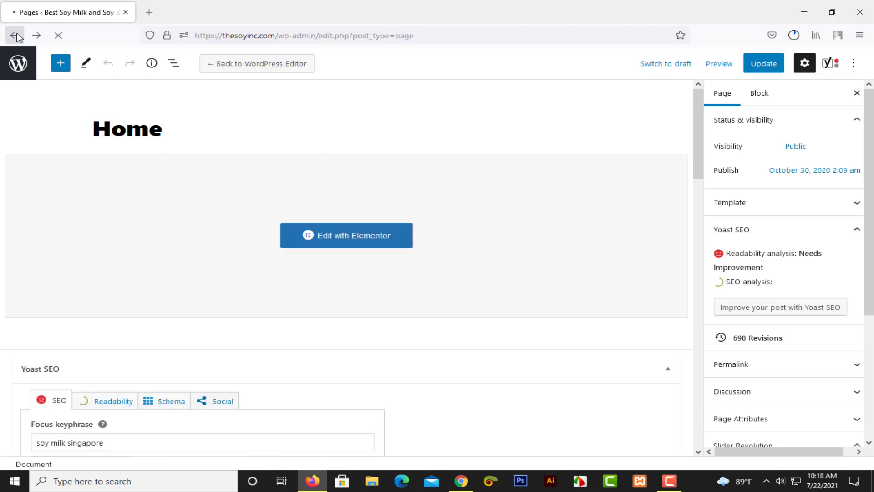
{"action": "left_click", "coordinate": [16, 36]}
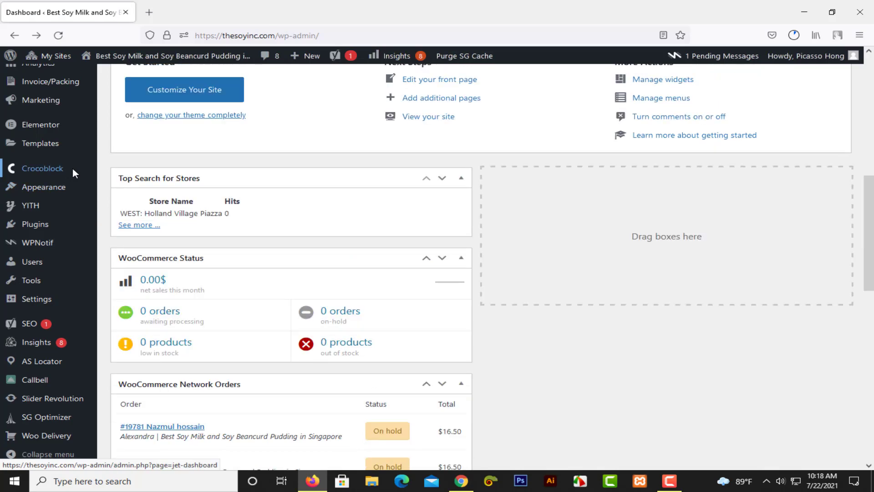
{"action": "left_click", "coordinate": [42, 225]}
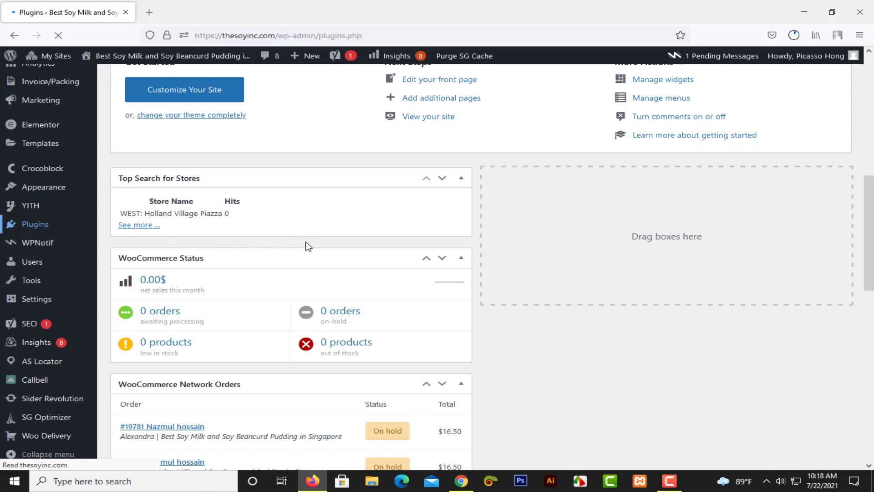
{"action": "scroll", "coordinate": [488, 244], "scroll_direction": "down", "scroll_amount": 3}
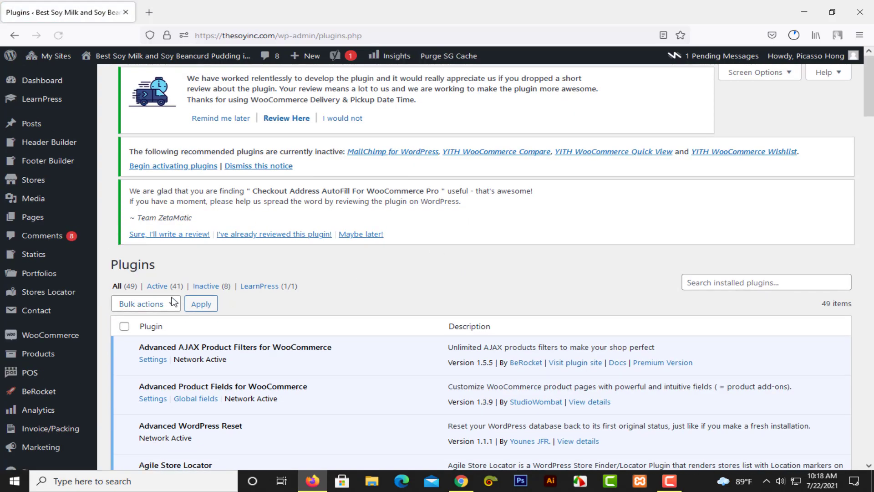
{"action": "scroll", "coordinate": [178, 288], "scroll_direction": "down", "scroll_amount": 8}
{"action": "scroll", "coordinate": [179, 284], "scroll_direction": "up", "scroll_amount": 8}
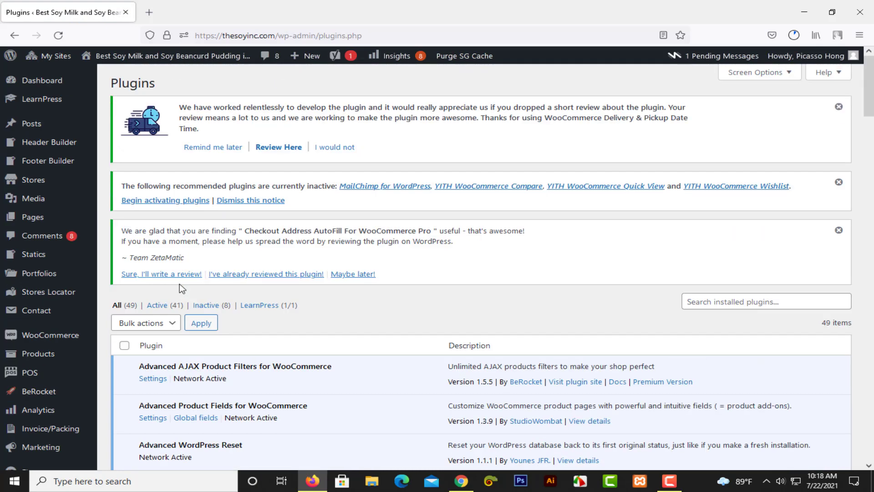
- Open the Network Admin dashboard of the multisite installation
{"action": "mouse_move", "coordinate": [73, 118]}
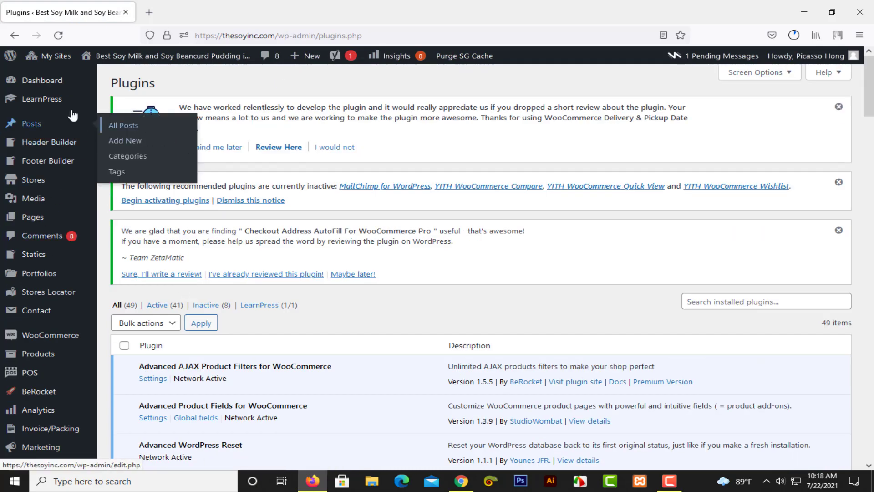
{"action": "mouse_move", "coordinate": [57, 57]}
{"action": "mouse_move", "coordinate": [186, 81]}
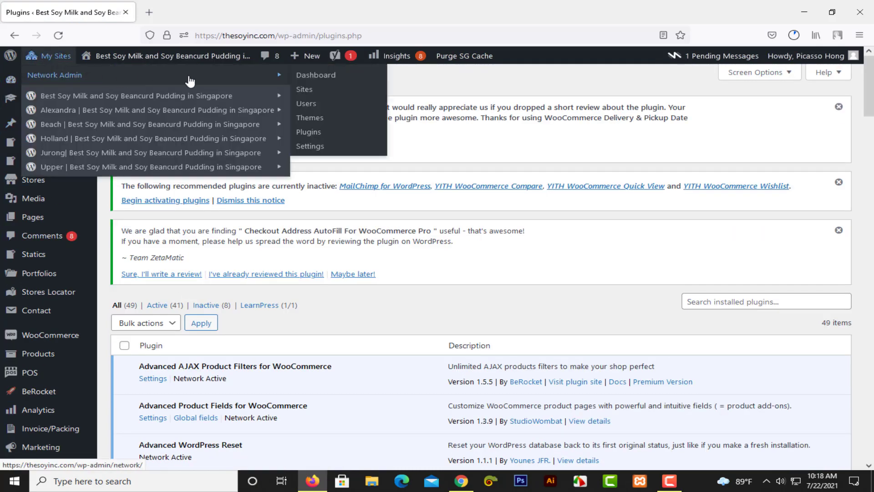
{"action": "left_click", "coordinate": [313, 77]}
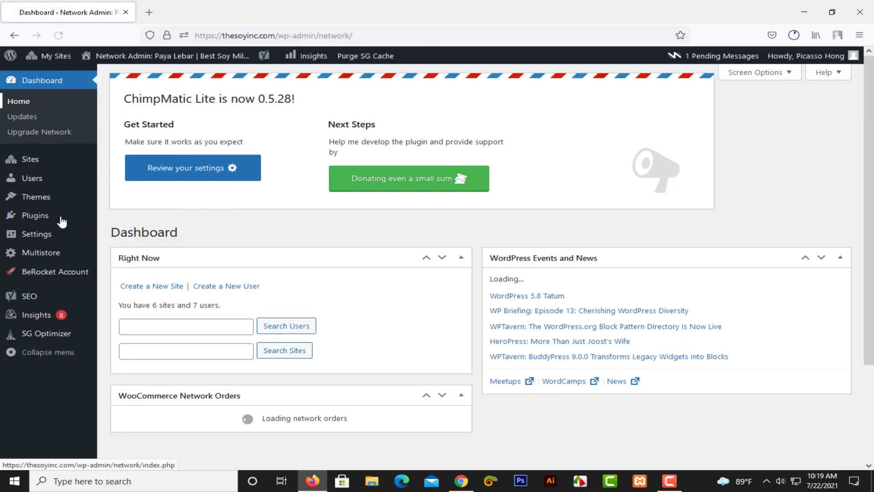
- Search for new network plugins with the keyword "ssl" and view the Really Simple SSL entry
{"action": "mouse_move", "coordinate": [77, 221]}
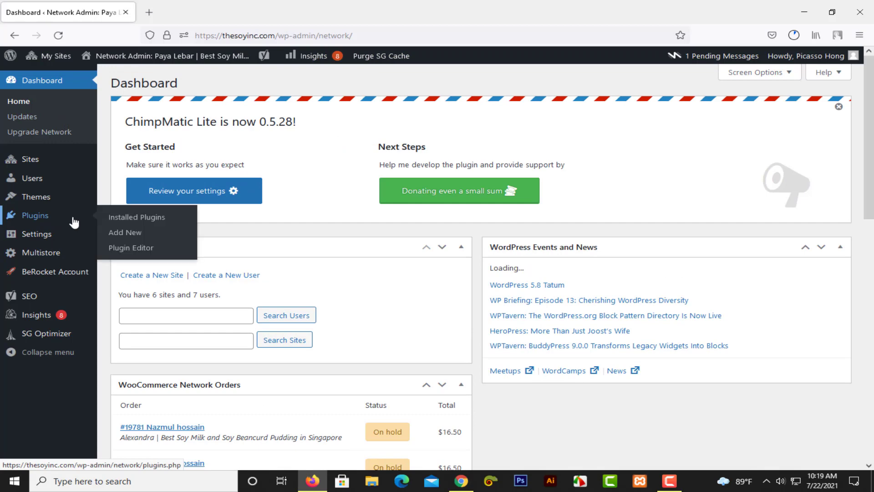
{"action": "left_click", "coordinate": [132, 234]}
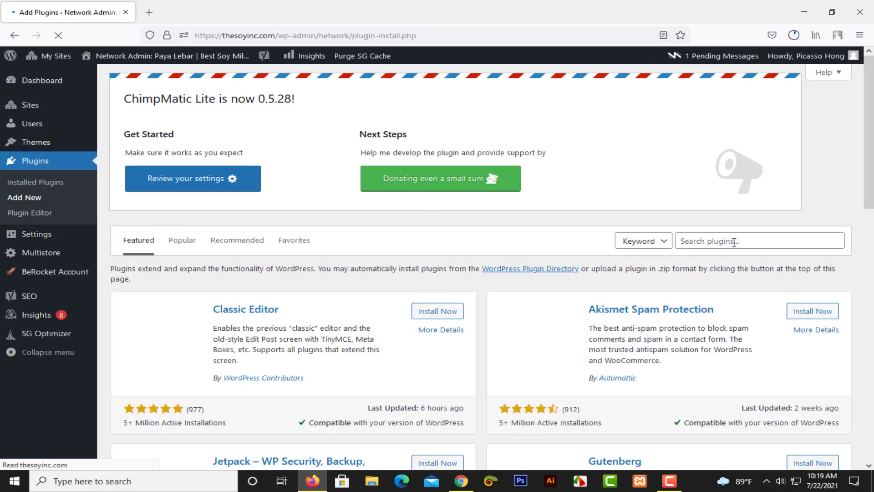
{"action": "left_click", "coordinate": [733, 242]}
{"action": "type", "text": "ssl"}
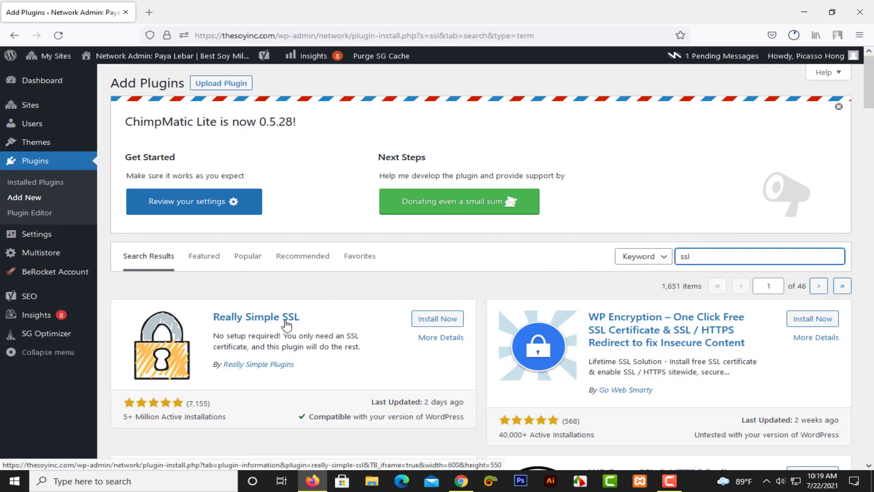
{"action": "scroll", "coordinate": [305, 314], "scroll_direction": "down", "scroll_amount": 2}
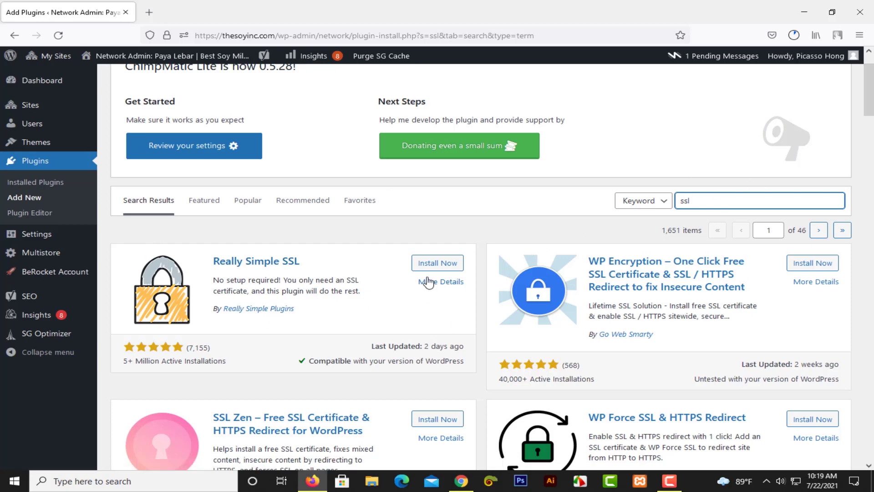
- Search the plugin directory for "classic editor", view the Classic Editor entry, and return to the network dashboard
{"action": "left_click_drag", "start_coordinate": [706, 202], "coordinate": [682, 202]}
{"action": "key", "text": "BackSpace"}
{"action": "type", "text": "c"}
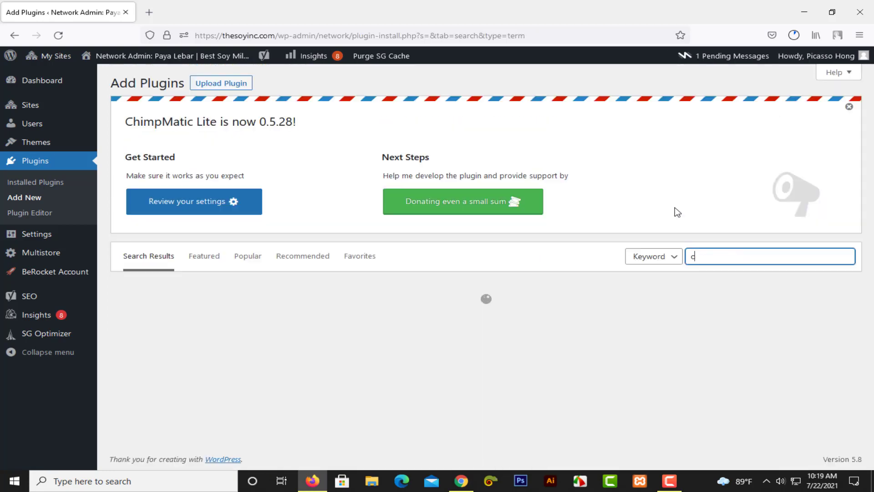
{"action": "type", "text": "lassic editor"}
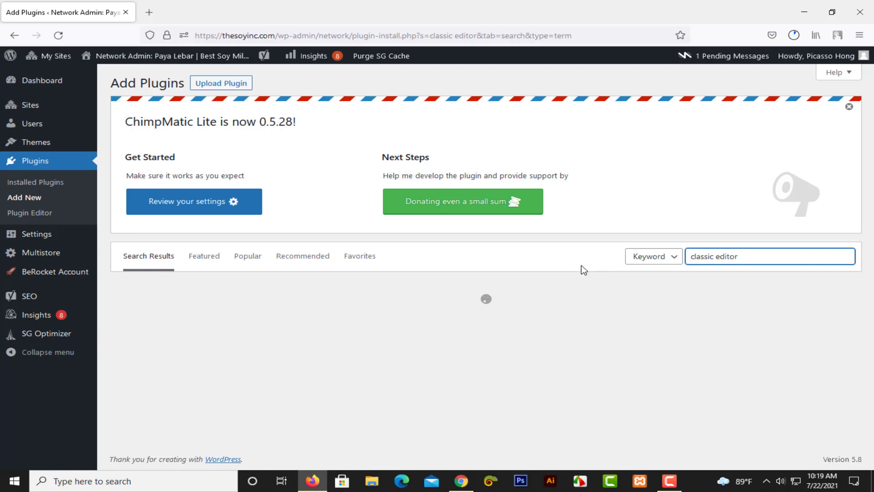
{"action": "scroll", "coordinate": [404, 294], "scroll_direction": "down", "scroll_amount": 3}
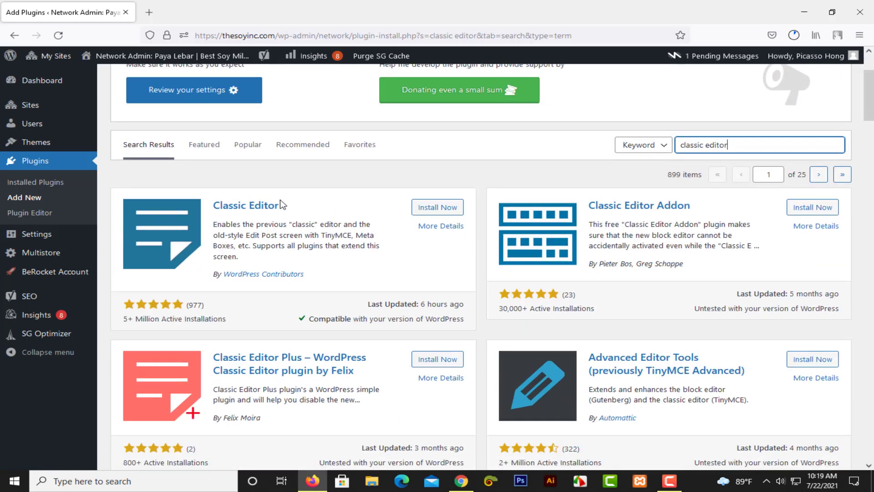
{"action": "scroll", "coordinate": [377, 217], "scroll_direction": "up", "scroll_amount": 3}
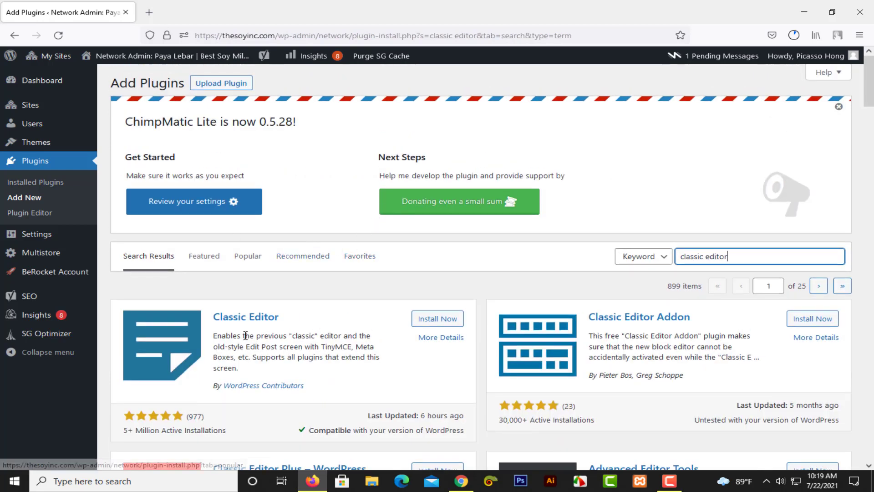
{"action": "left_click", "coordinate": [62, 82]}
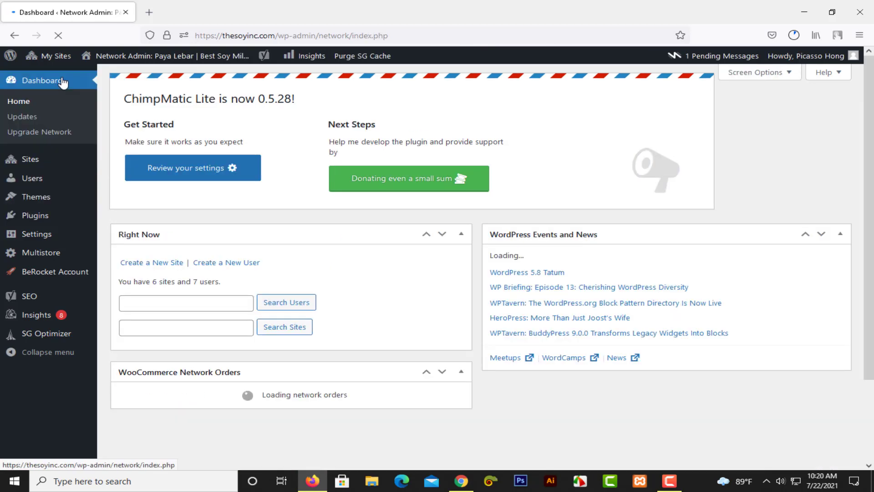
- Switch to Chrome and view the Home page's Elementor editor and the Tech Shelf YouTube channel's videos
{"action": "left_click", "coordinate": [461, 481]}
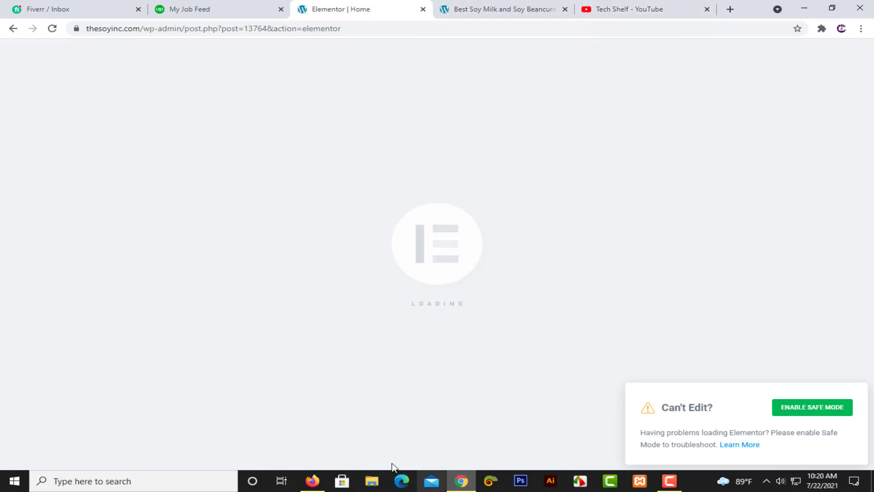
{"action": "left_click", "coordinate": [682, 5]}
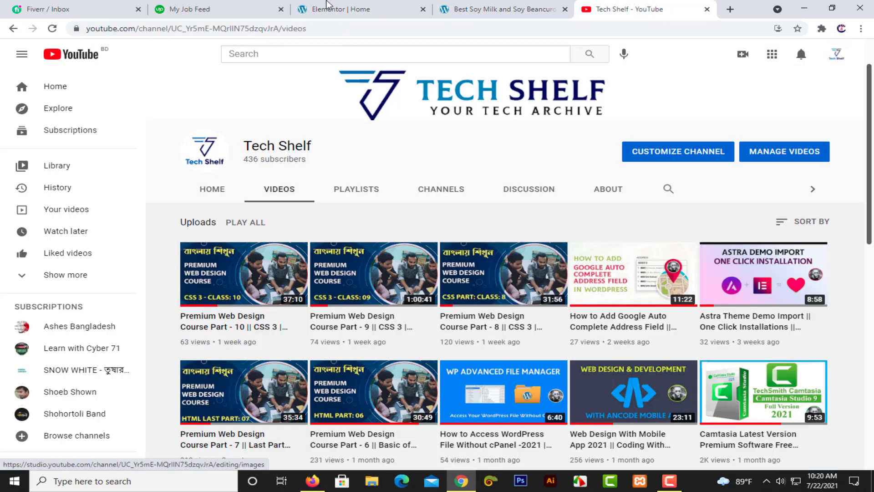
{"action": "left_click", "coordinate": [347, 4]}
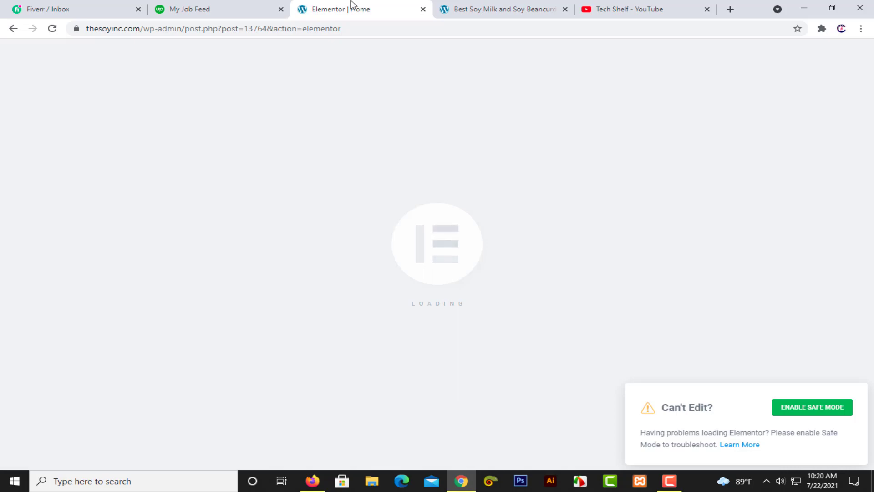
{"action": "left_click", "coordinate": [532, 7]}
{"action": "left_click", "coordinate": [622, 8]}
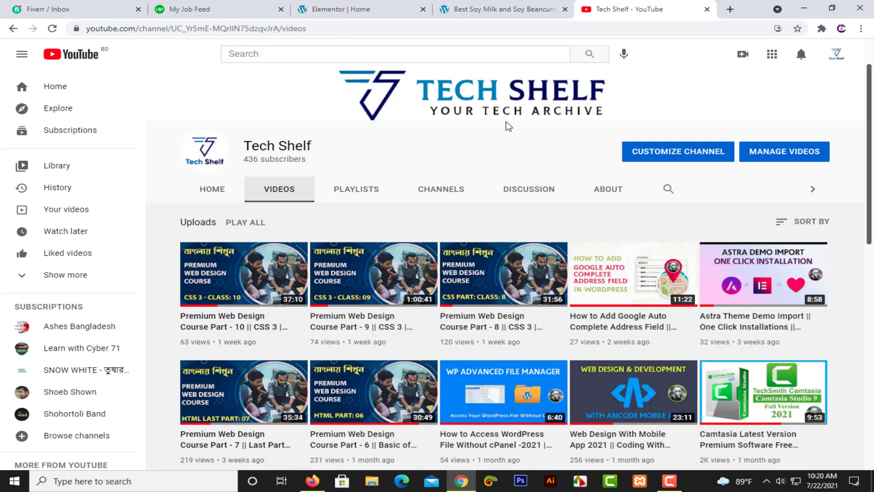
{"action": "left_click", "coordinate": [325, 8]}
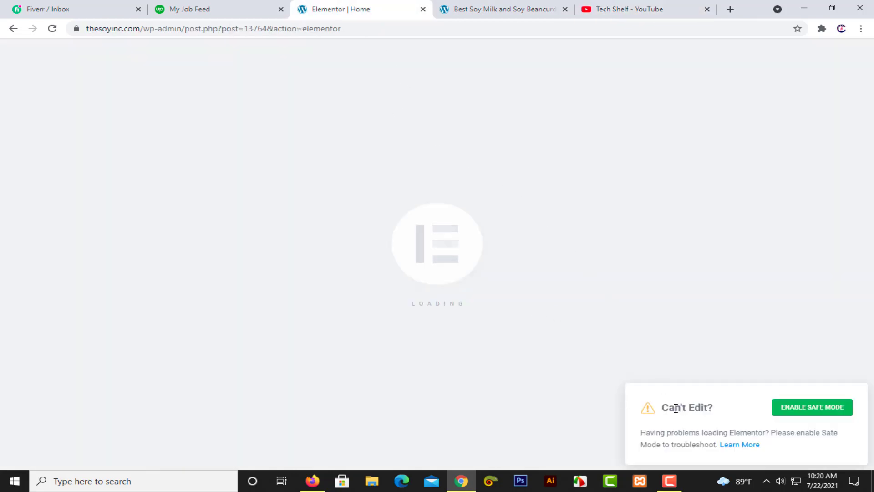
{"action": "left_click", "coordinate": [629, 7]}
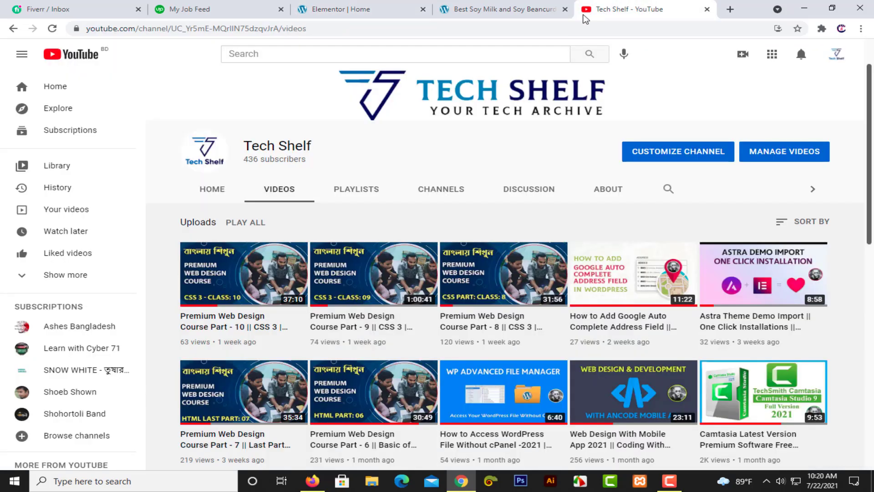
{"action": "left_click", "coordinate": [371, 7]}
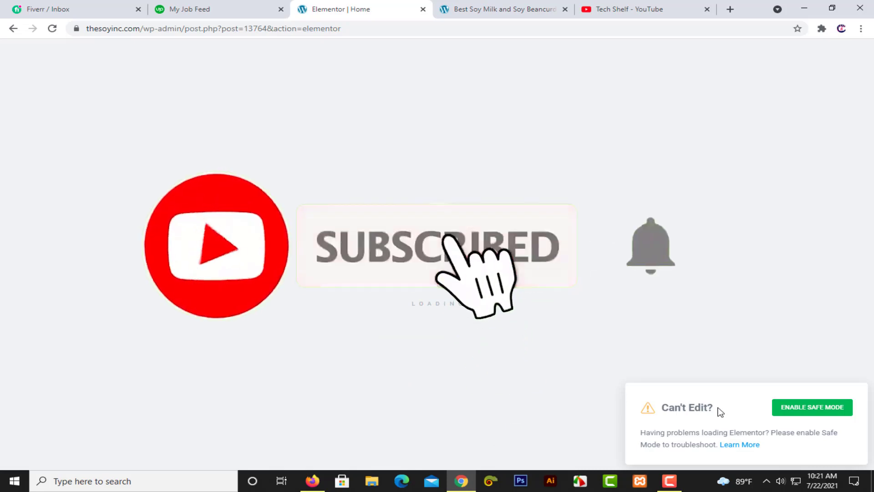
{"action": "left_click", "coordinate": [680, 5]}
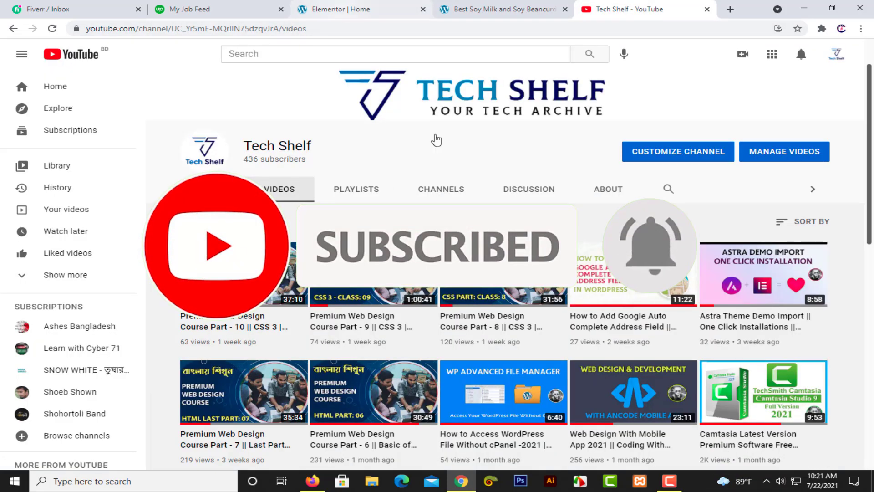
- View the Tech Shelf channel's playlists and return to its uploaded videos
{"action": "mouse_move", "coordinate": [468, 248]}
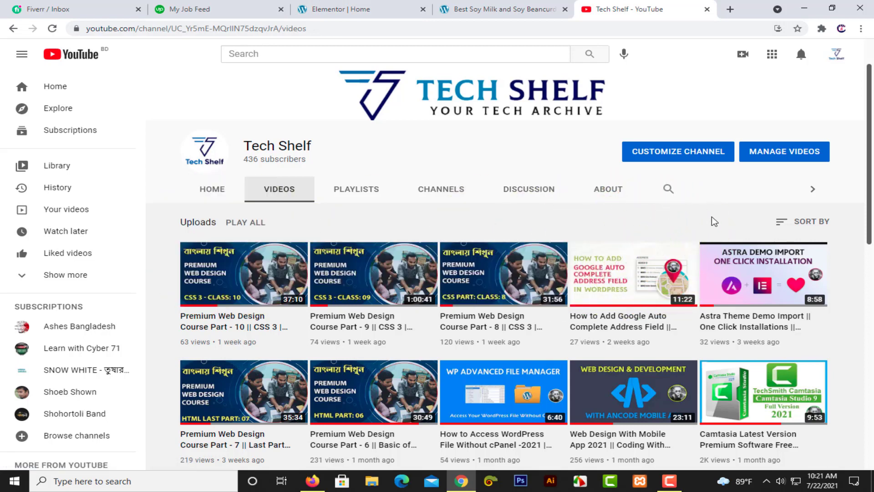
{"action": "mouse_move", "coordinate": [634, 261]}
{"action": "left_click", "coordinate": [382, 190]}
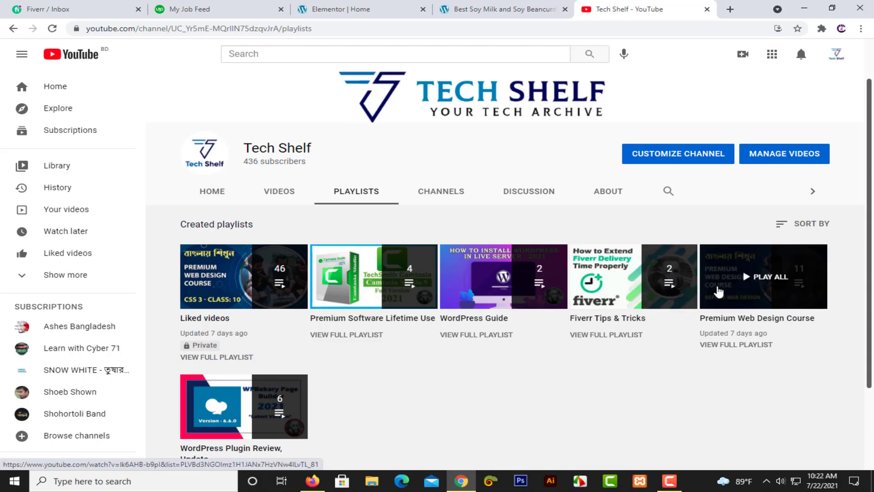
{"action": "left_click", "coordinate": [287, 194]}
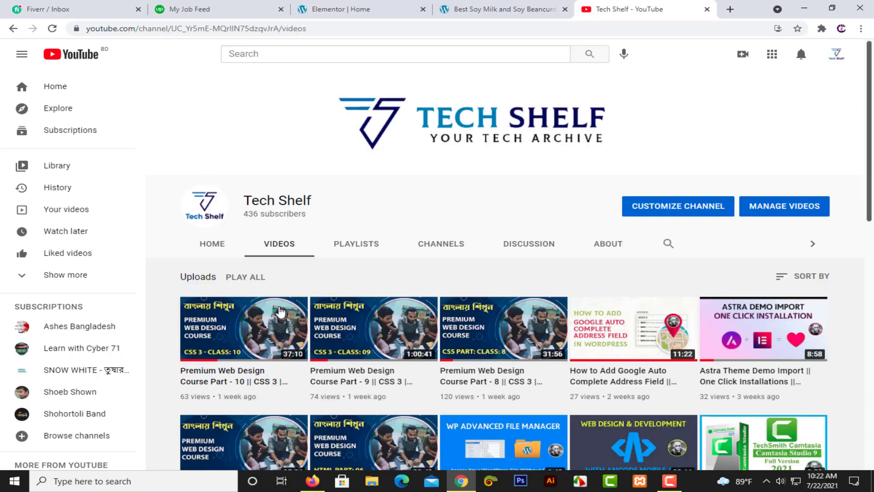
- Open the "Premium Web Design Course Part - 10" video, read its full description, and return to the channel's videos
{"action": "left_click", "coordinate": [244, 332]}
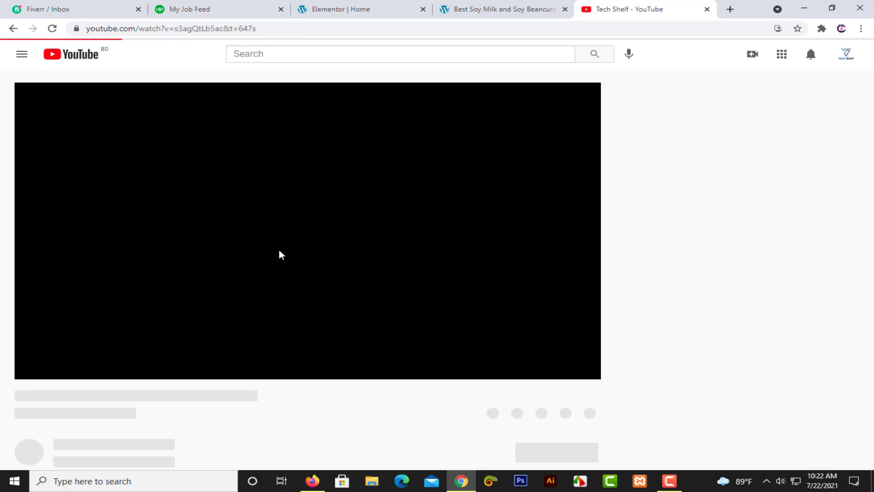
{"action": "scroll", "coordinate": [169, 350], "scroll_direction": "down", "scroll_amount": 1}
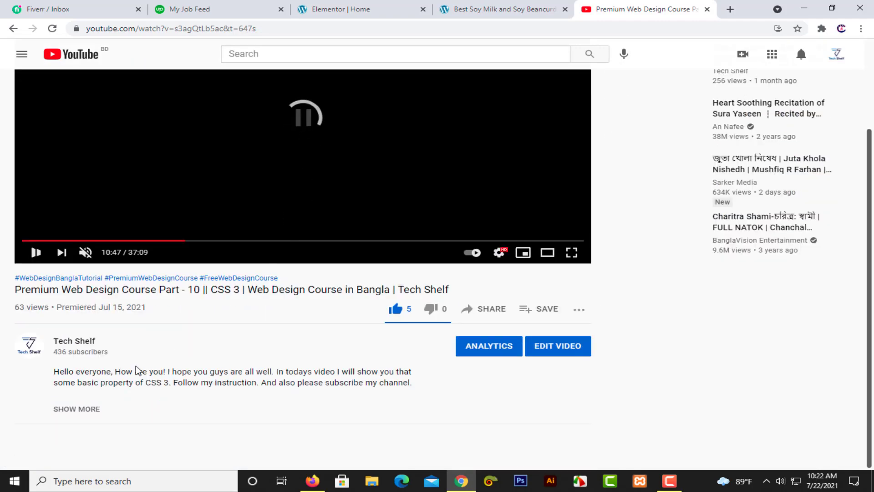
{"action": "left_click", "coordinate": [88, 408]}
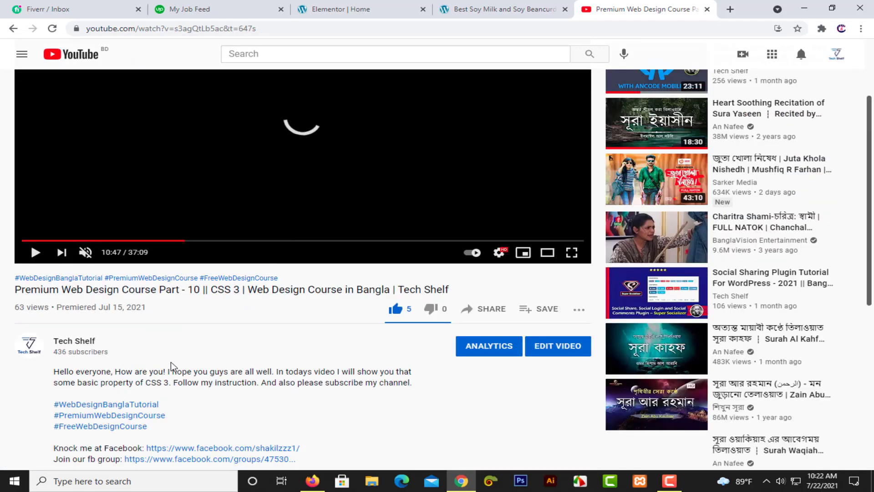
{"action": "scroll", "coordinate": [172, 366], "scroll_direction": "down", "scroll_amount": 2}
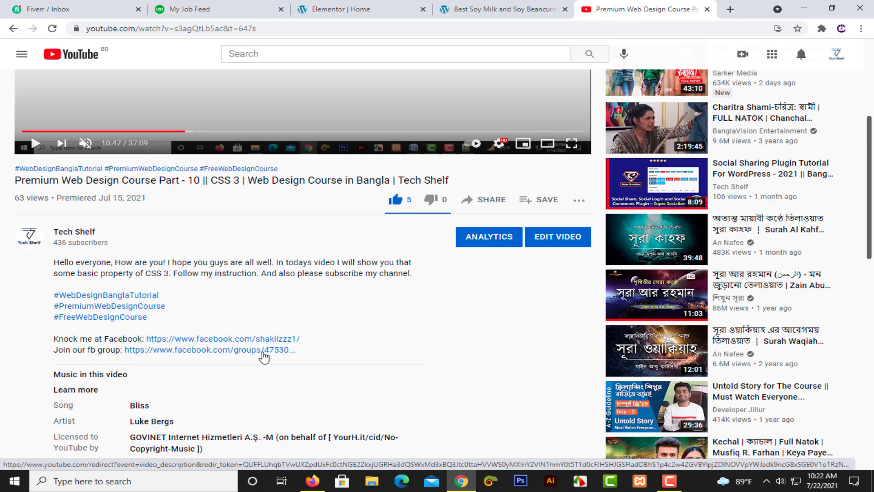
{"action": "scroll", "coordinate": [259, 357], "scroll_direction": "up", "scroll_amount": 4}
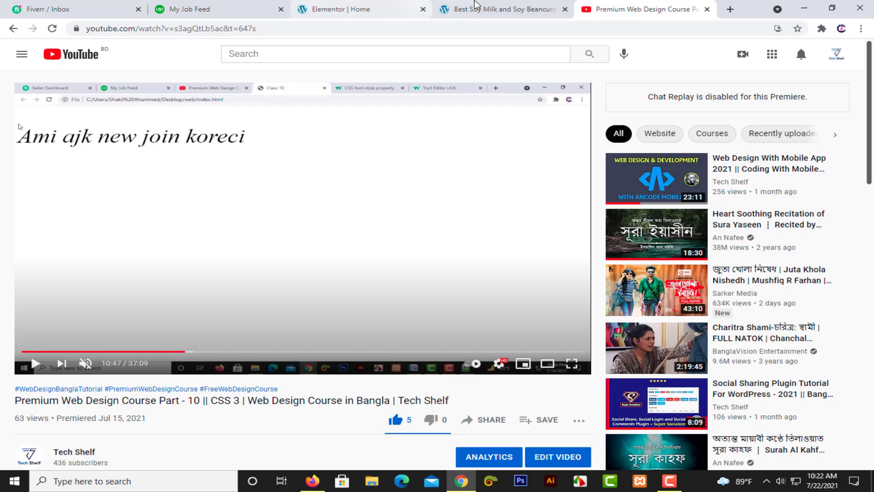
{"action": "left_click", "coordinate": [14, 29]}
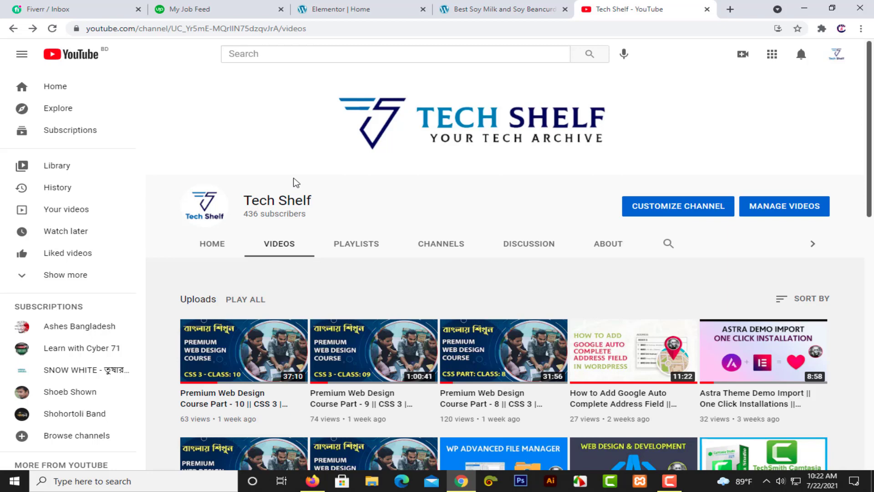
{"action": "left_click", "coordinate": [669, 485]}
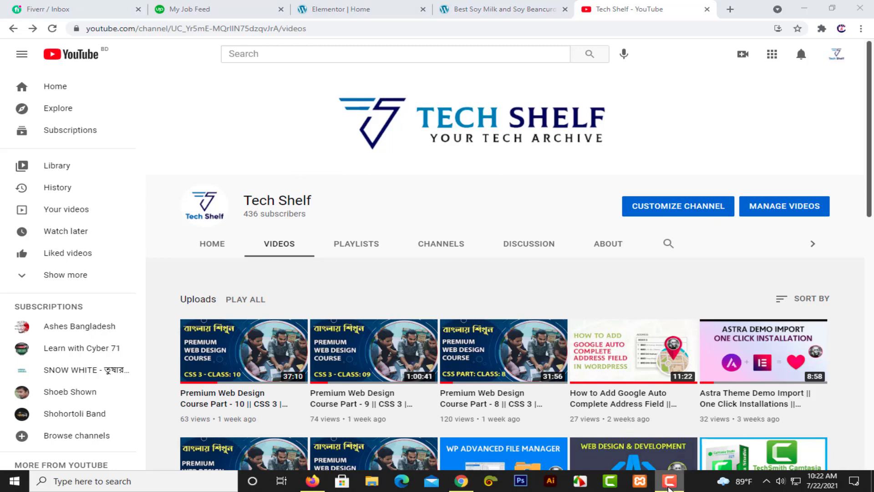